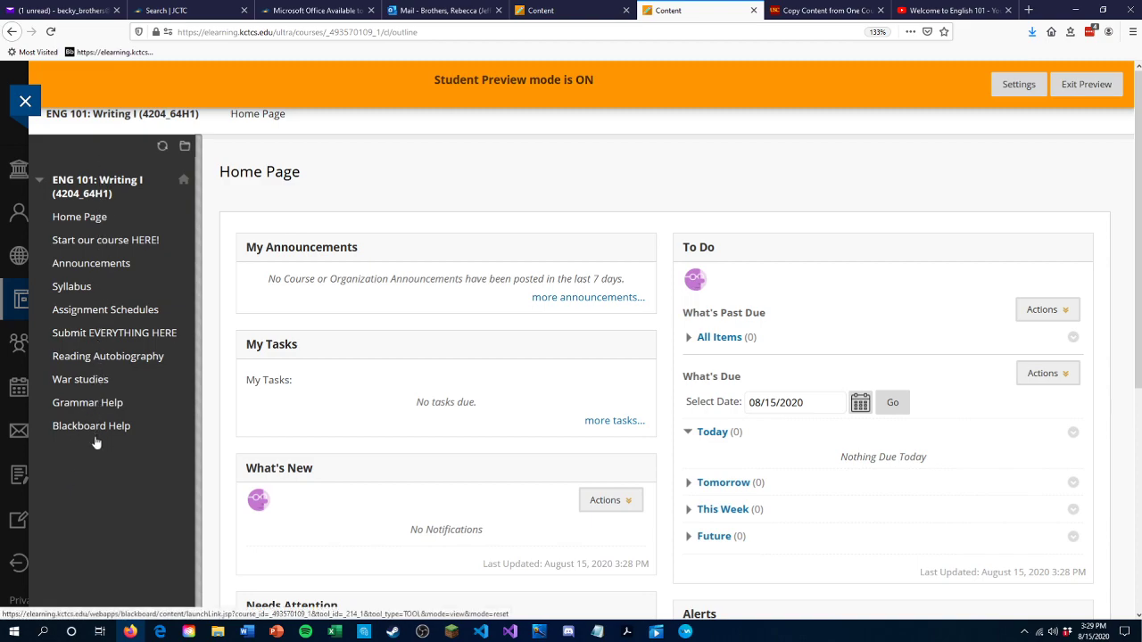
Collapse and re-expand the course menu, then reload the course Home Page.
{"action": "left_click", "coordinate": [86, 190]}
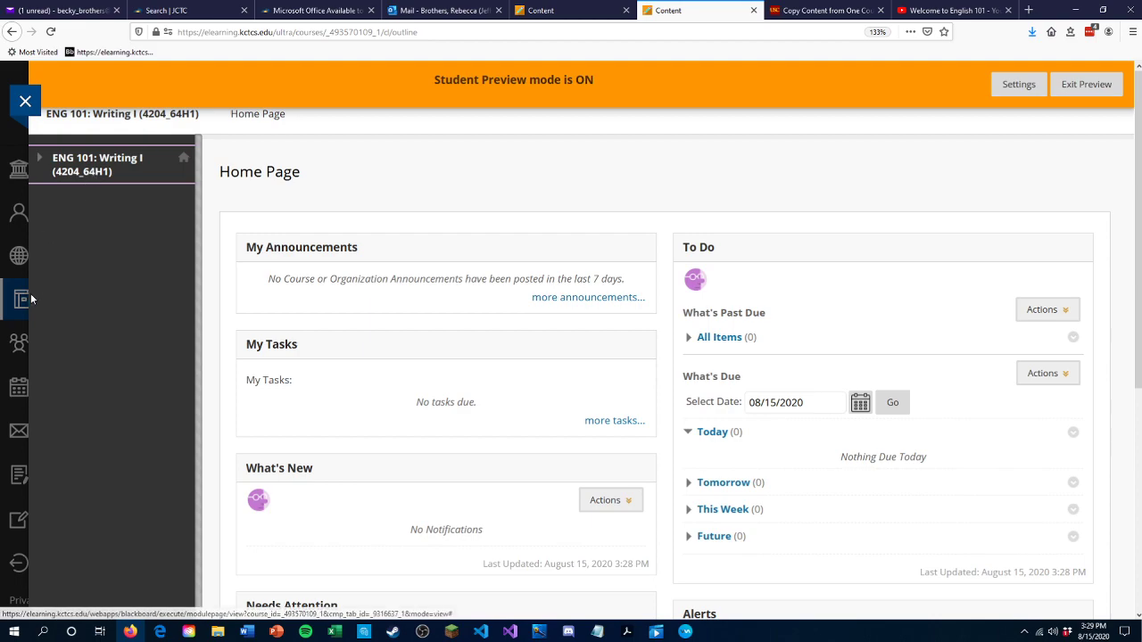
{"action": "left_click", "coordinate": [86, 174]}
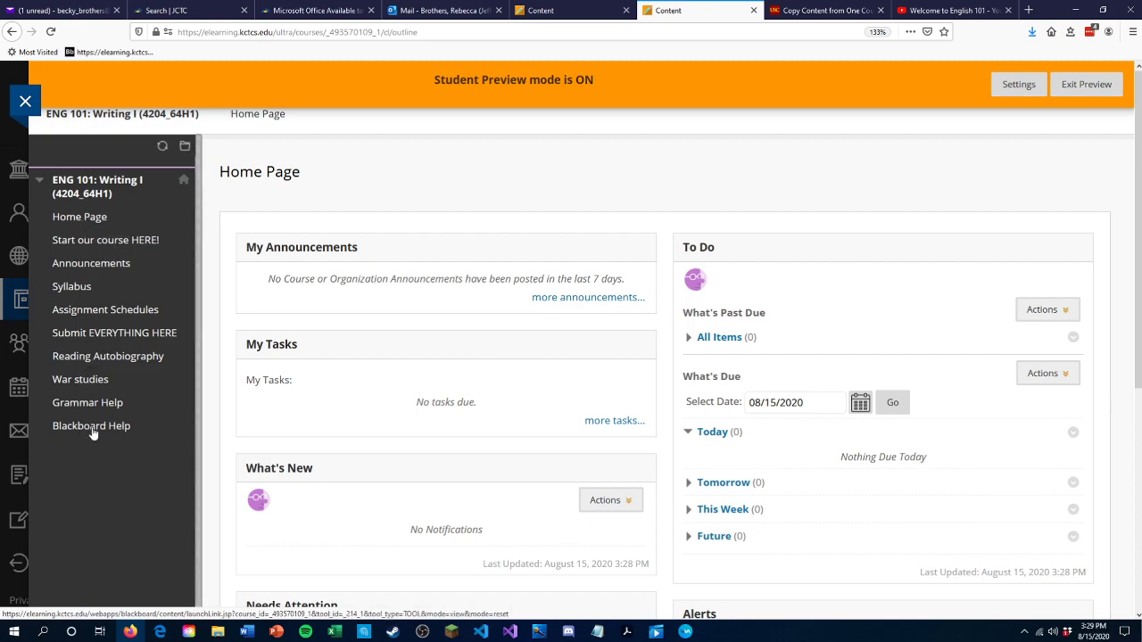
{"action": "left_click", "coordinate": [80, 220]}
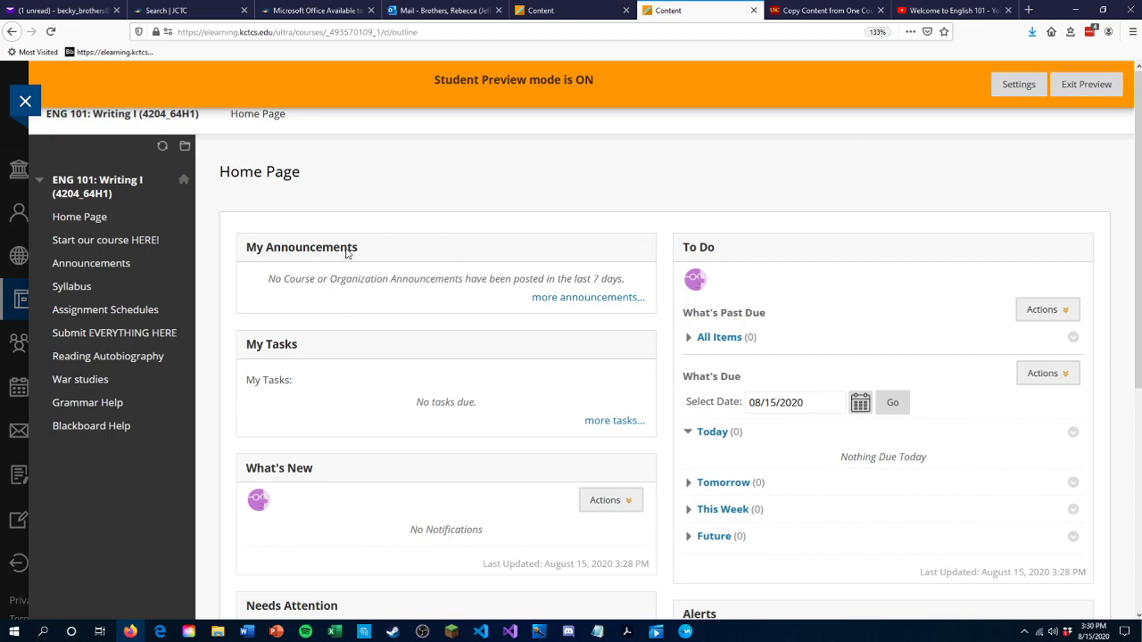
{"action": "scroll", "coordinate": [427, 315], "scroll_direction": "down", "scroll_amount": 3}
{"action": "scroll", "coordinate": [427, 315], "scroll_direction": "down", "scroll_amount": 3}
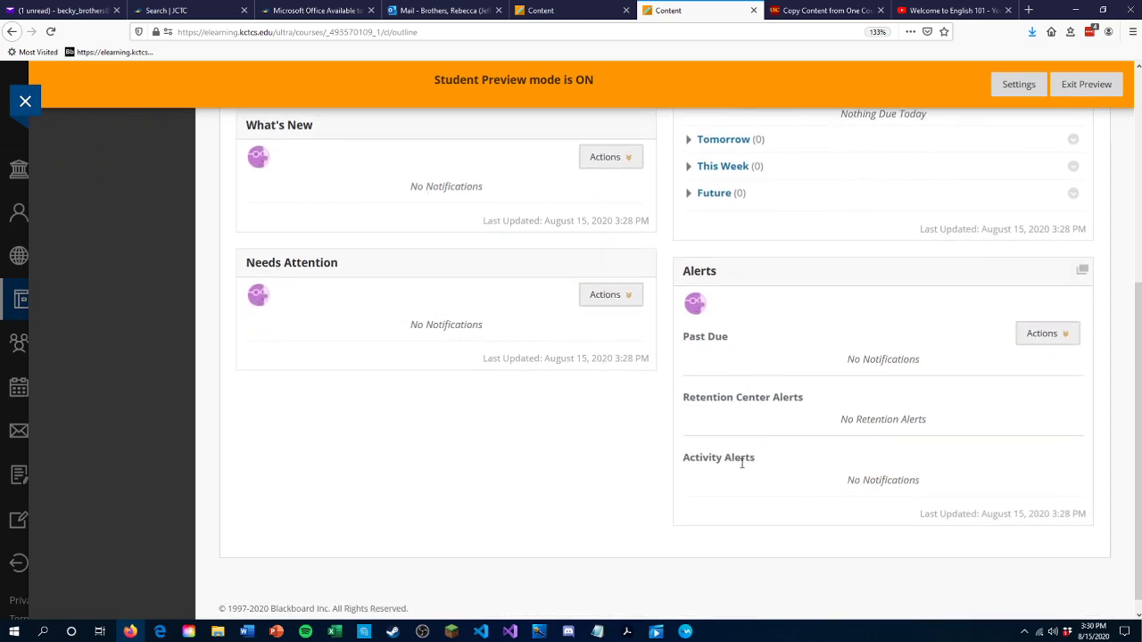
{"action": "scroll", "coordinate": [1140, 464], "scroll_direction": "up", "scroll_amount": 6}
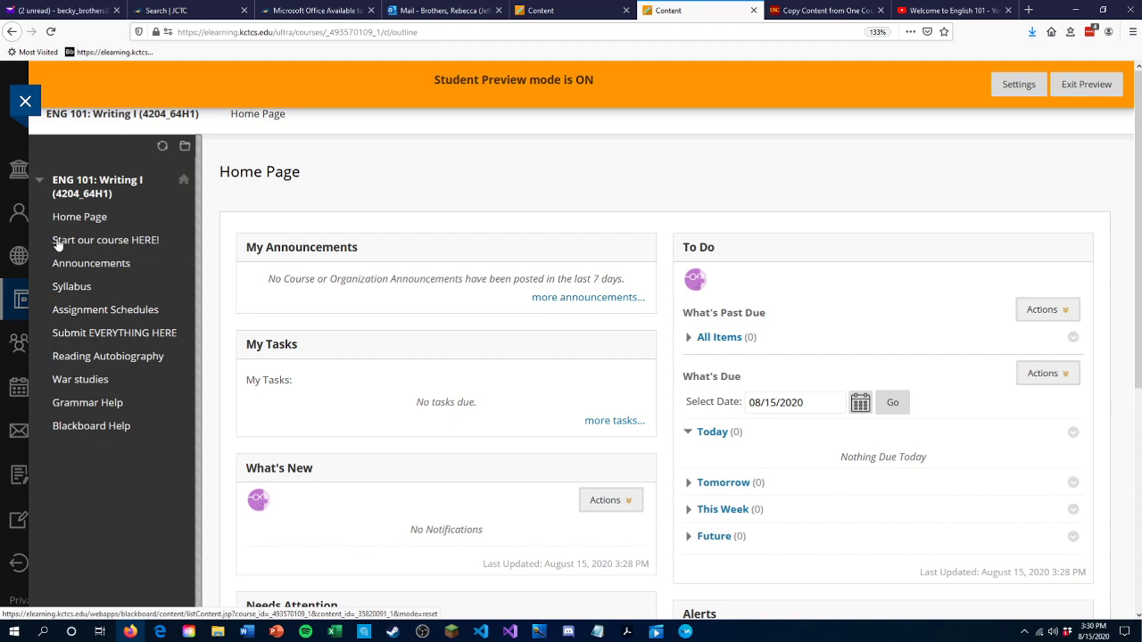
View the Start our course HERE! and Announcements pages, then go to the Outlook mailbox.
{"action": "left_click", "coordinate": [116, 246]}
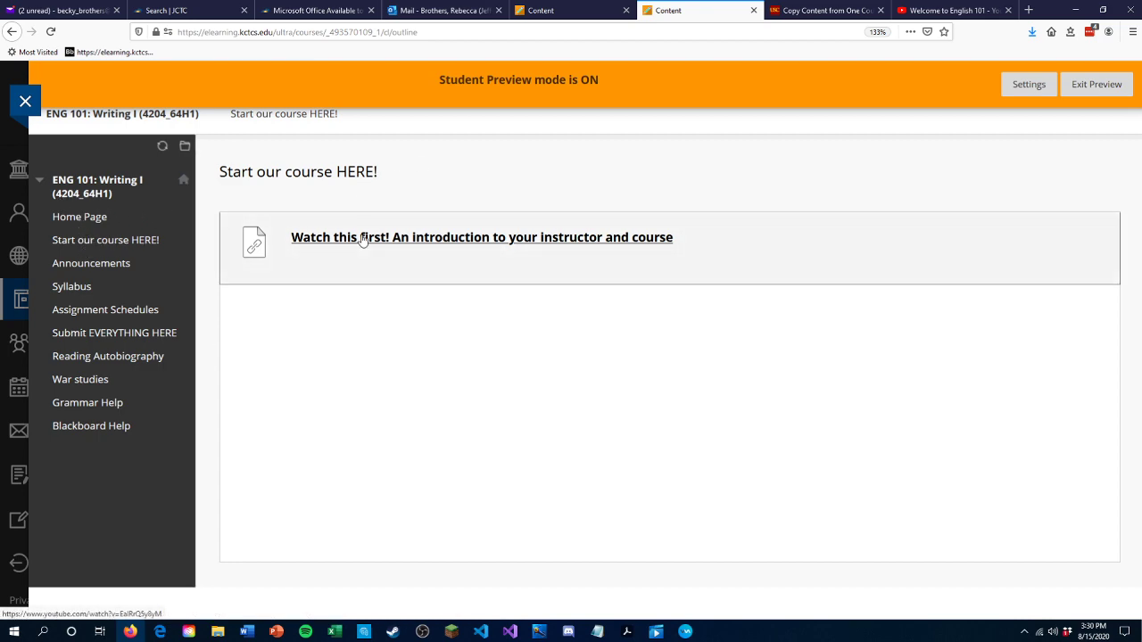
{"action": "left_click", "coordinate": [111, 270]}
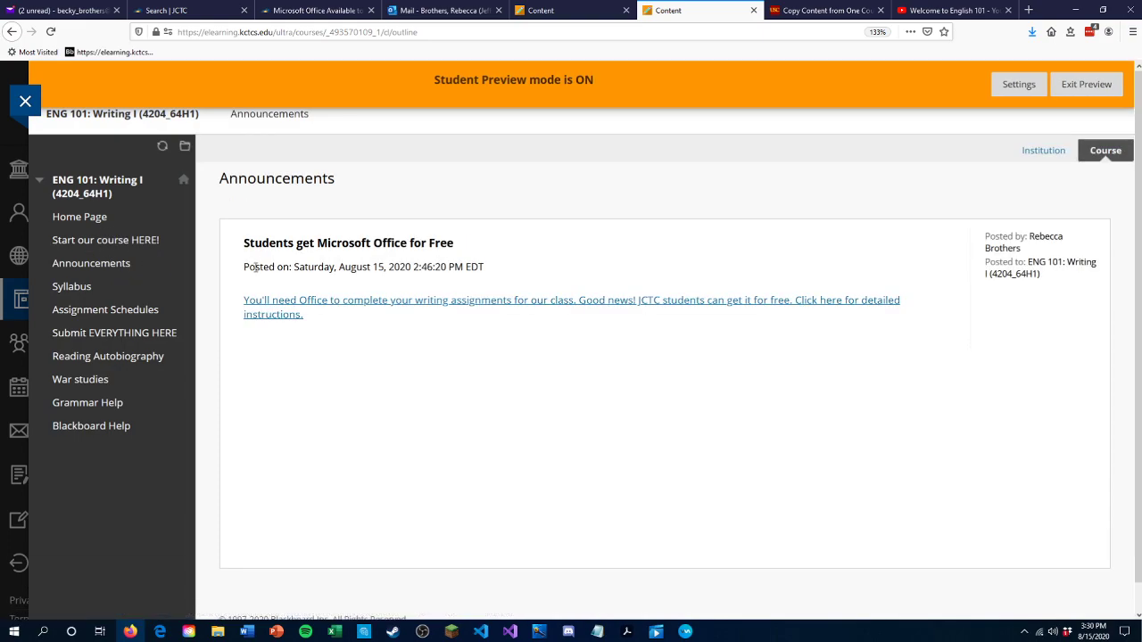
{"action": "left_click", "coordinate": [433, 10]}
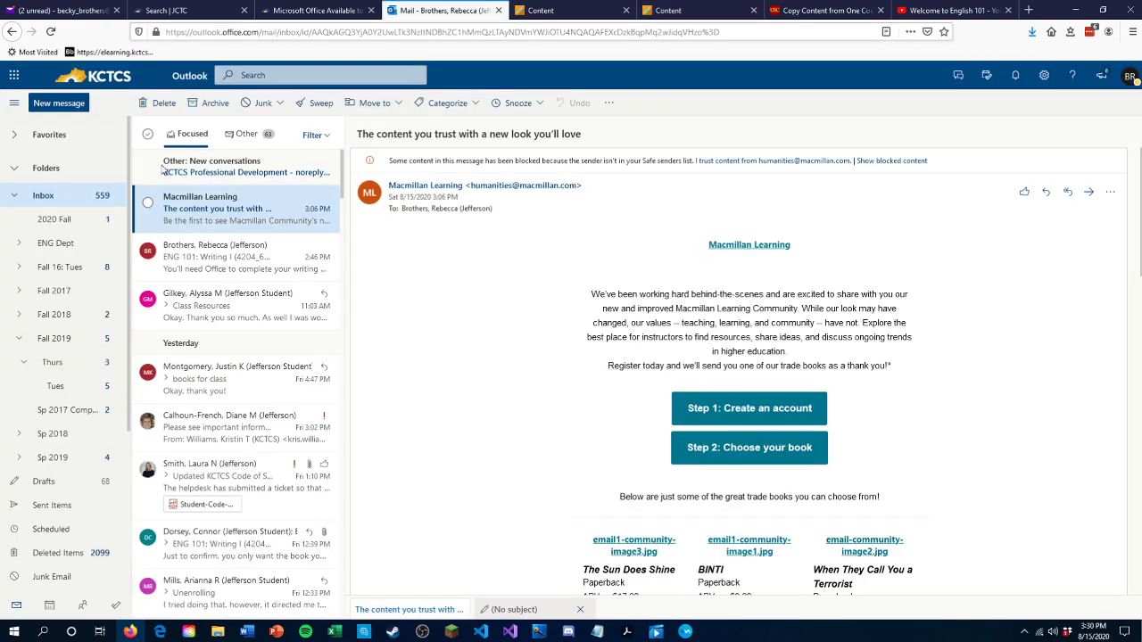
Open the emailed Office announcement and start a reply to it.
{"action": "left_click", "coordinate": [213, 268]}
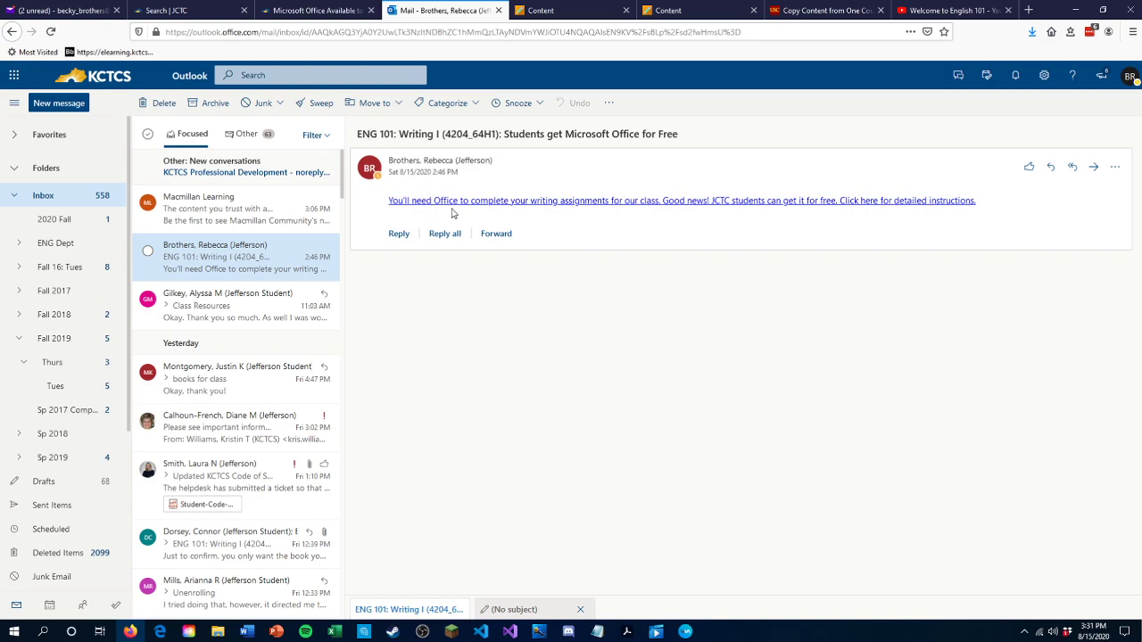
{"action": "left_click", "coordinate": [399, 233]}
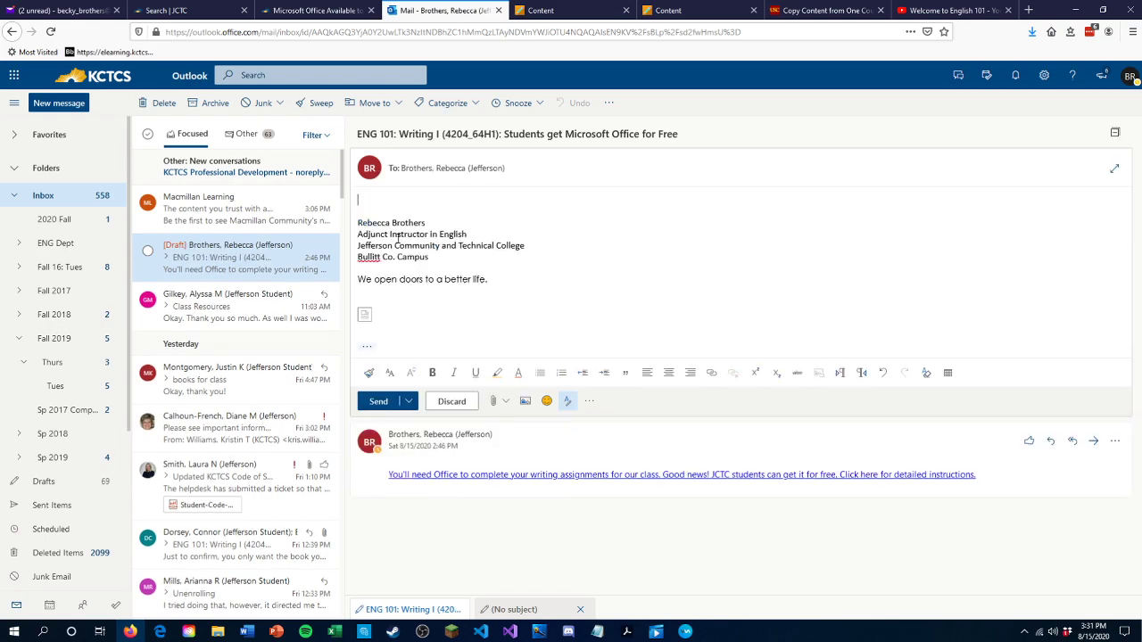
{"action": "left_click", "coordinate": [389, 203]}
Compare the older course's announcements with the Student Preview announcements page.
{"action": "left_click", "coordinate": [578, 15]}
{"action": "left_click", "coordinate": [690, 12]}
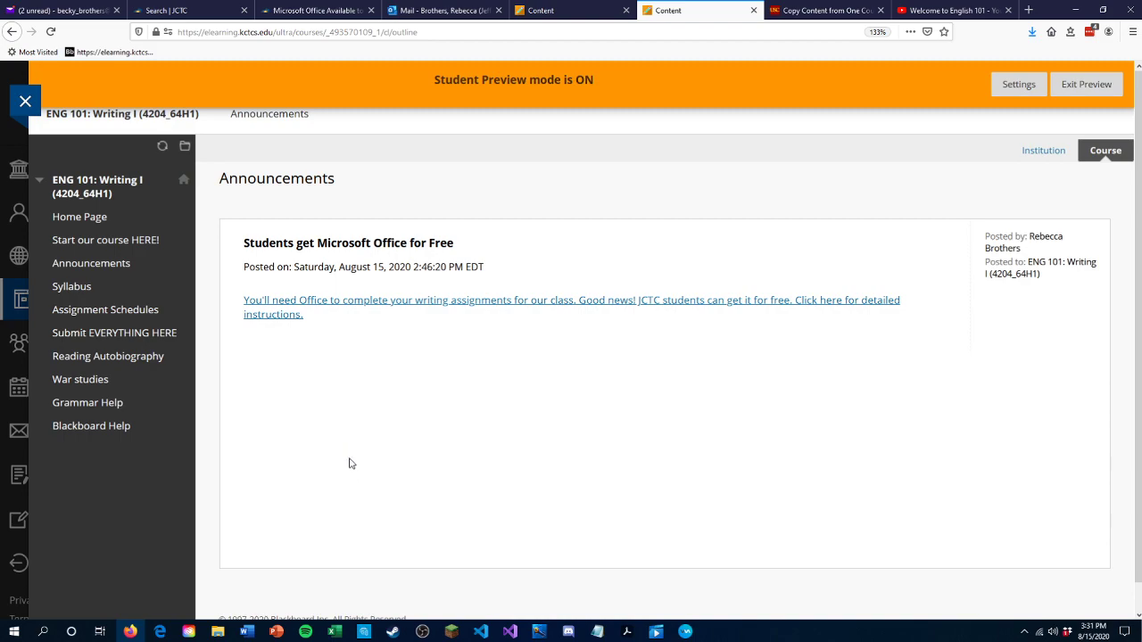
{"action": "scroll", "coordinate": [335, 286], "scroll_direction": "down", "scroll_amount": 1}
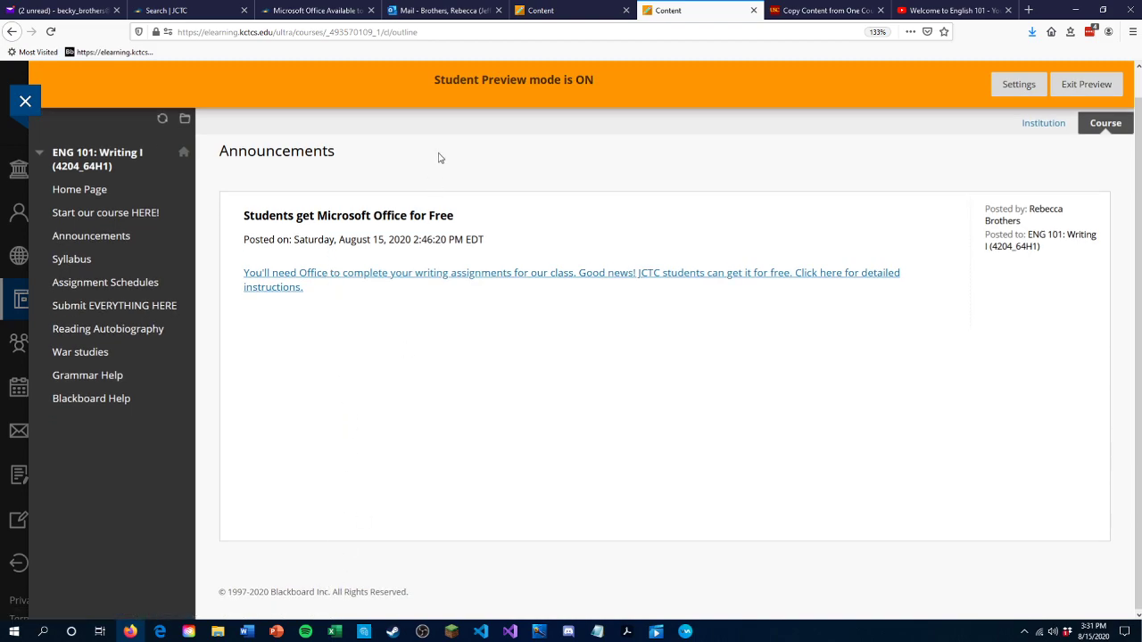
Search the mailbox for the instructor's own address and list their messages, then return to Blackboard.
{"action": "left_click", "coordinate": [441, 10]}
{"action": "left_click", "coordinate": [266, 74]}
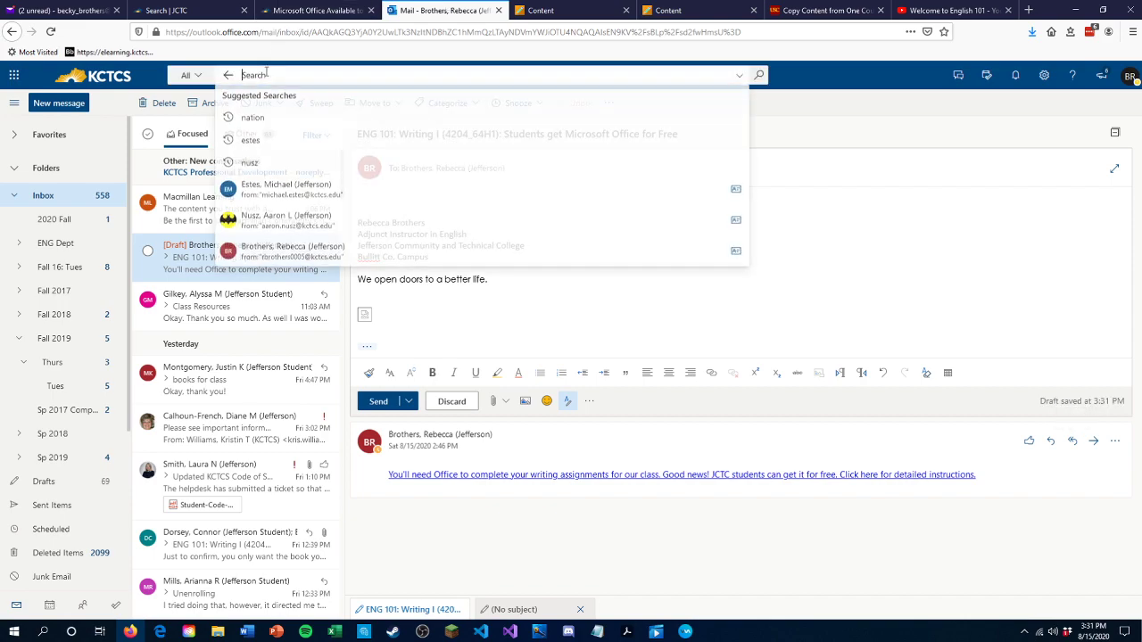
{"action": "type", "text": "rbrothers"}
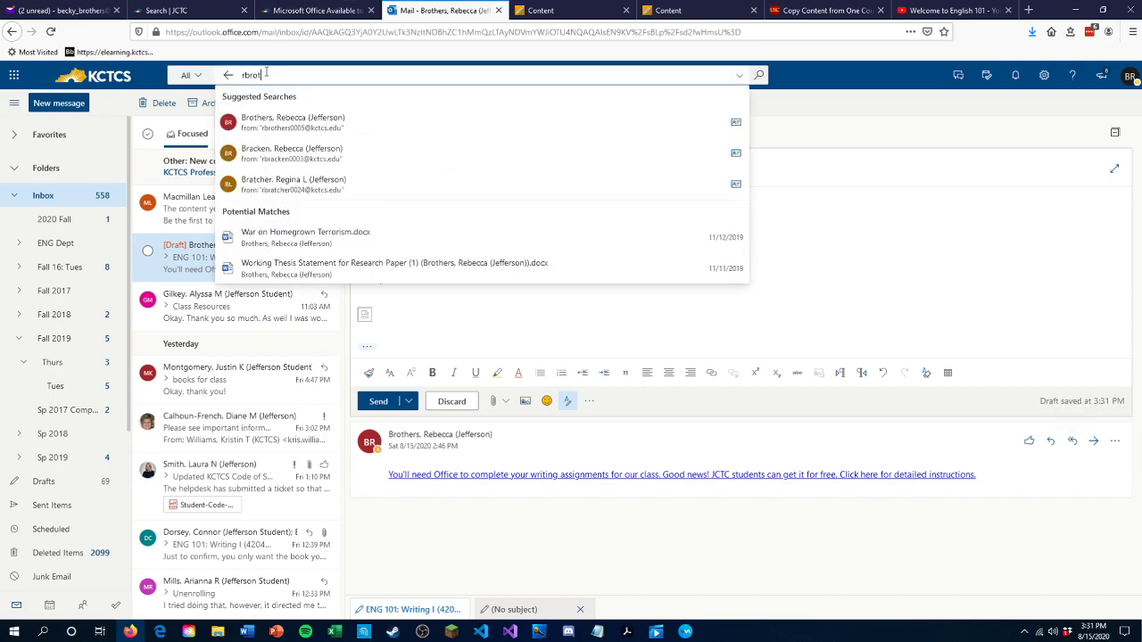
{"action": "left_click", "coordinate": [268, 122]}
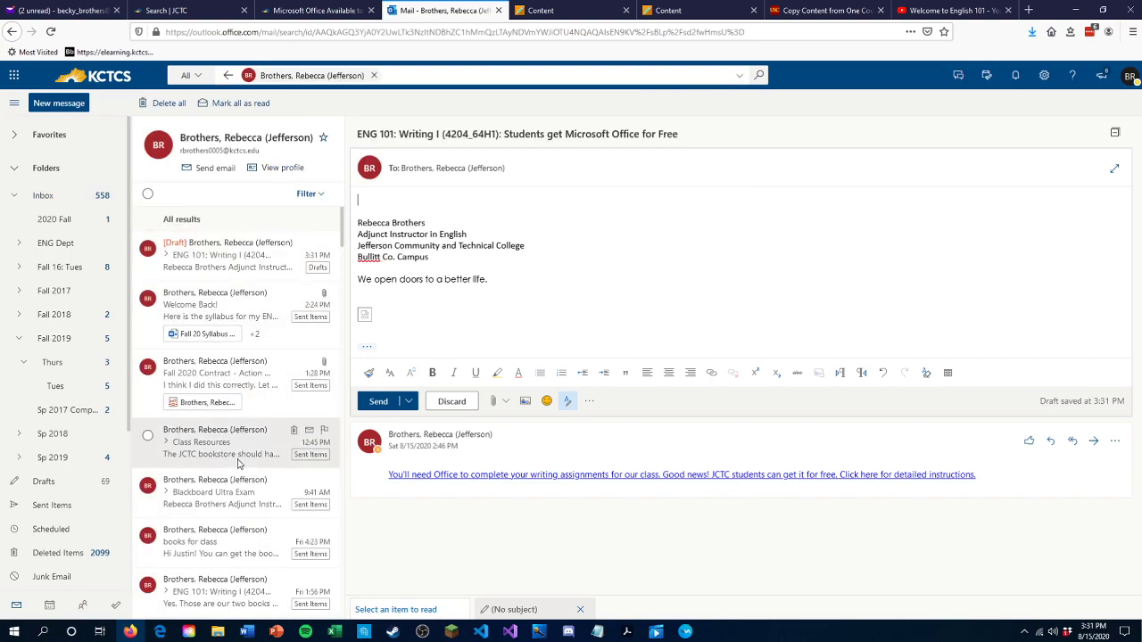
{"action": "left_click", "coordinate": [541, 10]}
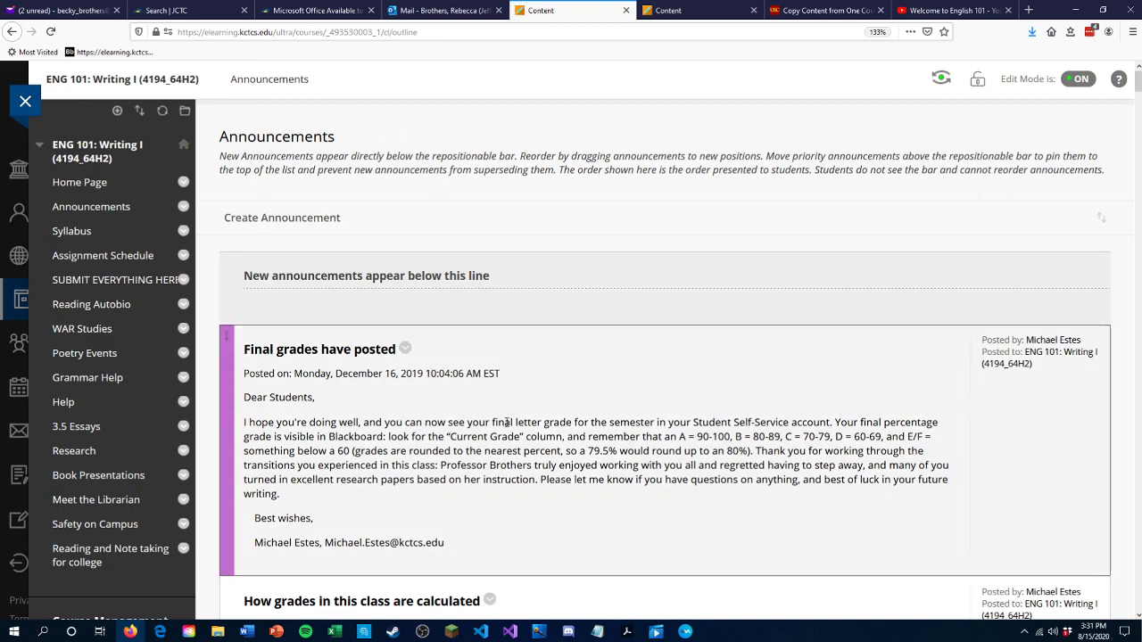
Highlight the Announcements heading several times, then switch to the 4204_64H1 course's Student Preview.
{"action": "left_click_drag", "start_coordinate": [217, 146], "coordinate": [352, 143]}
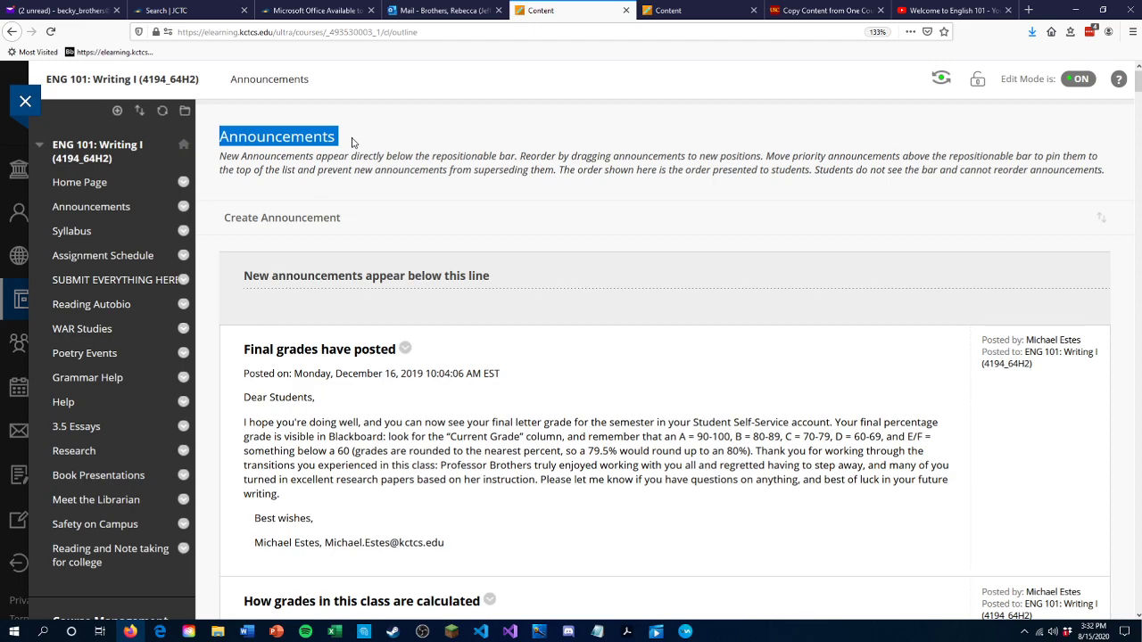
{"action": "left_click", "coordinate": [353, 143]}
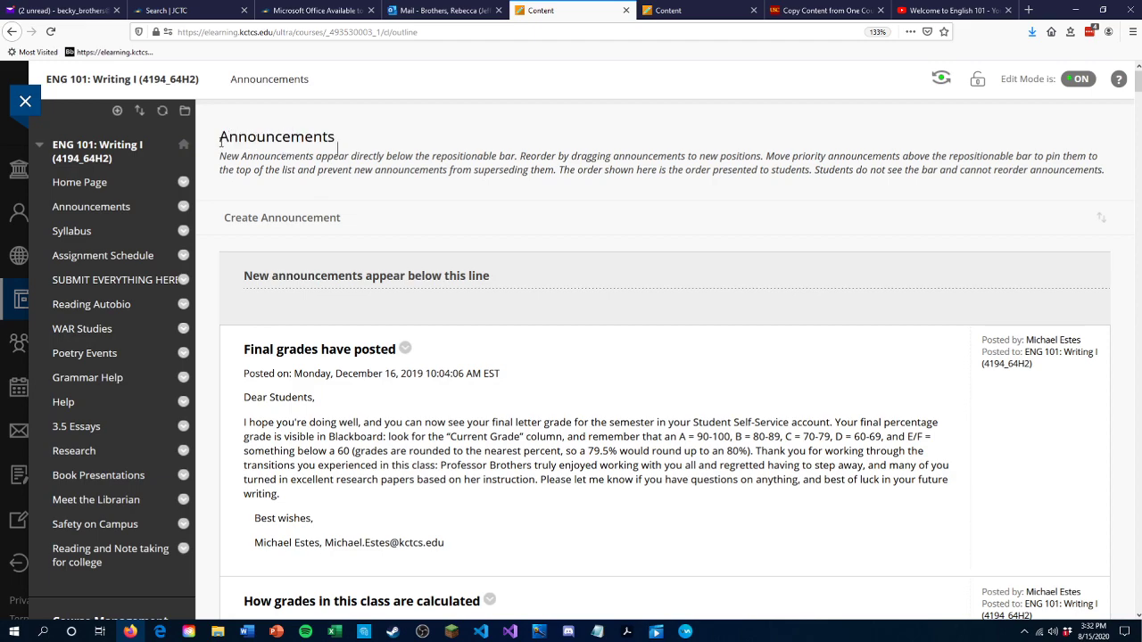
{"action": "left_click_drag", "start_coordinate": [220, 141], "coordinate": [339, 138]}
{"action": "left_click", "coordinate": [372, 144]}
{"action": "left_click_drag", "start_coordinate": [222, 138], "coordinate": [334, 143]}
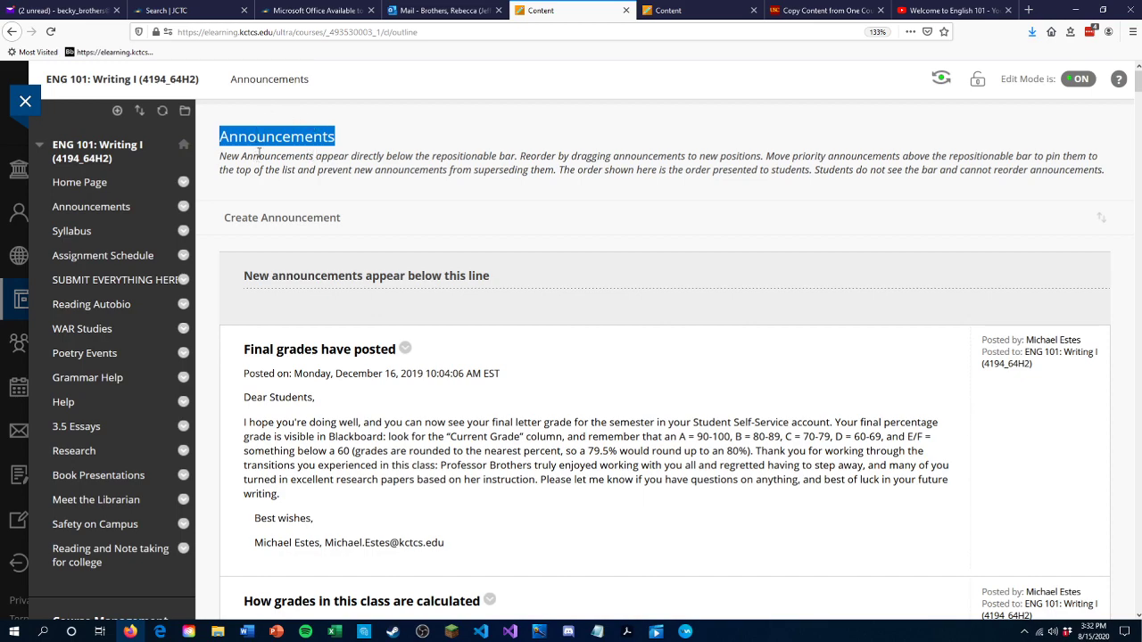
{"action": "left_click", "coordinate": [350, 150]}
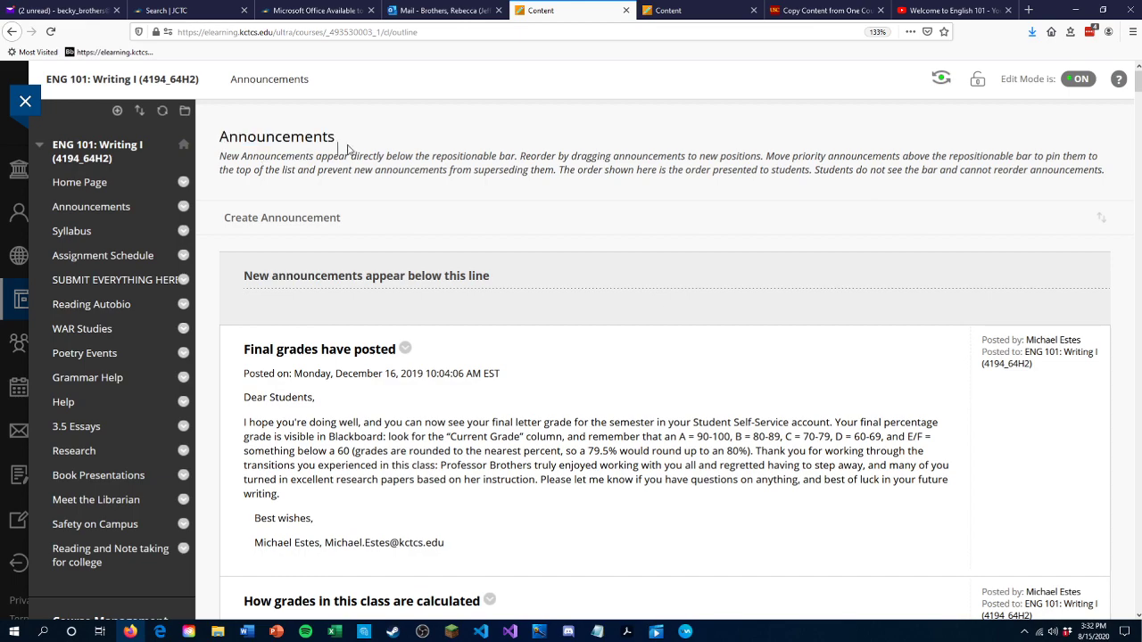
{"action": "left_click_drag", "start_coordinate": [332, 134], "coordinate": [216, 136]}
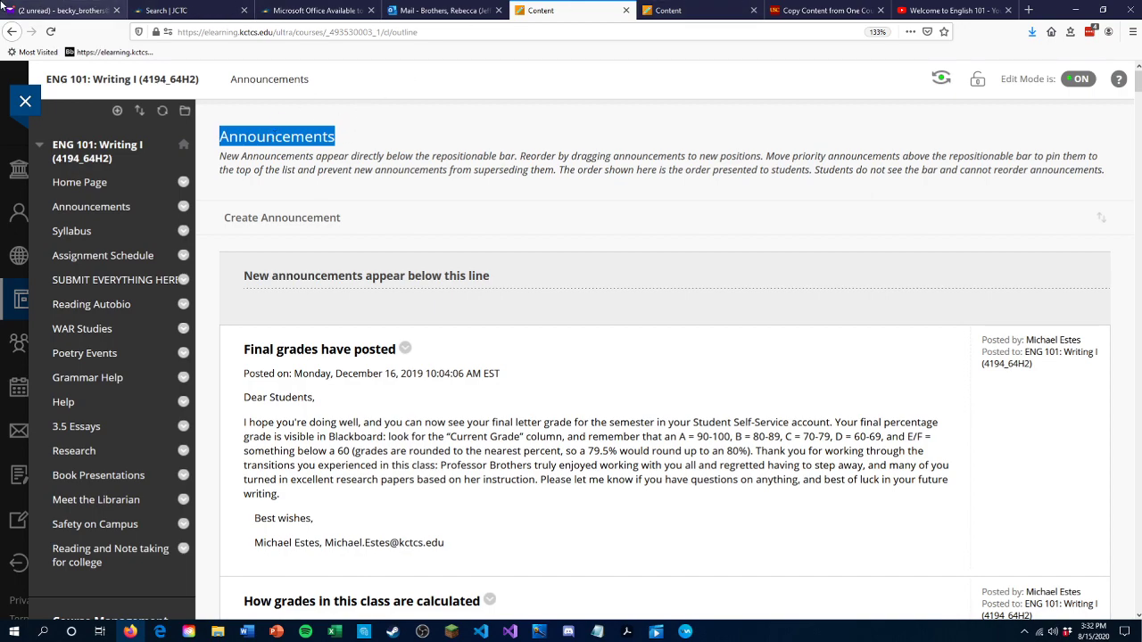
{"action": "left_click", "coordinate": [261, 157]}
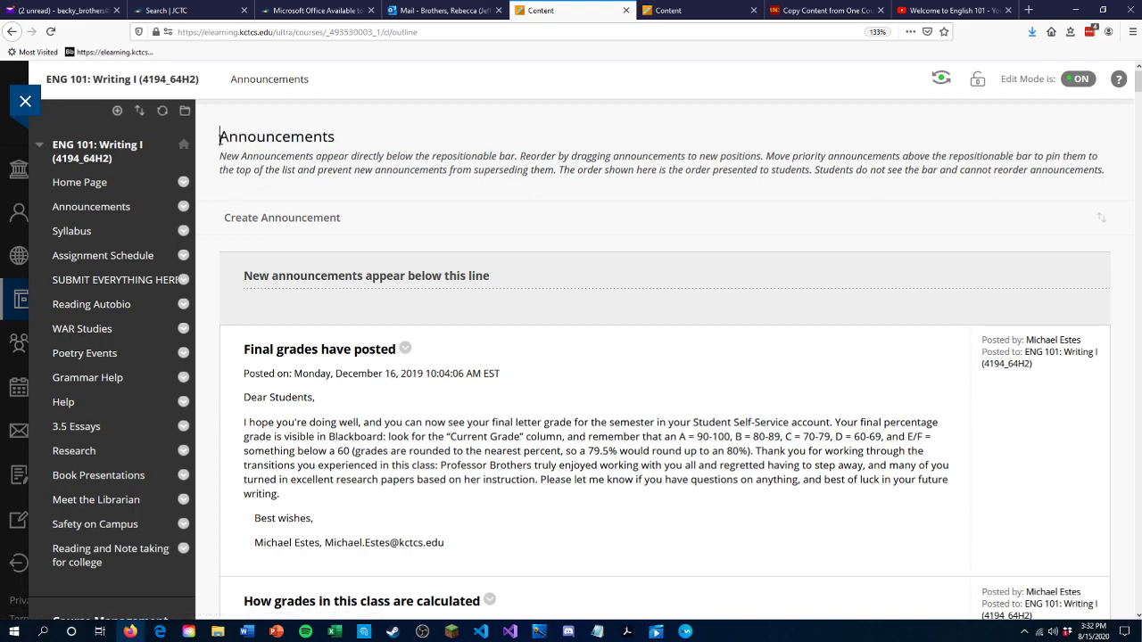
{"action": "left_click_drag", "start_coordinate": [220, 137], "coordinate": [340, 139]}
{"action": "left_click", "coordinate": [347, 144]}
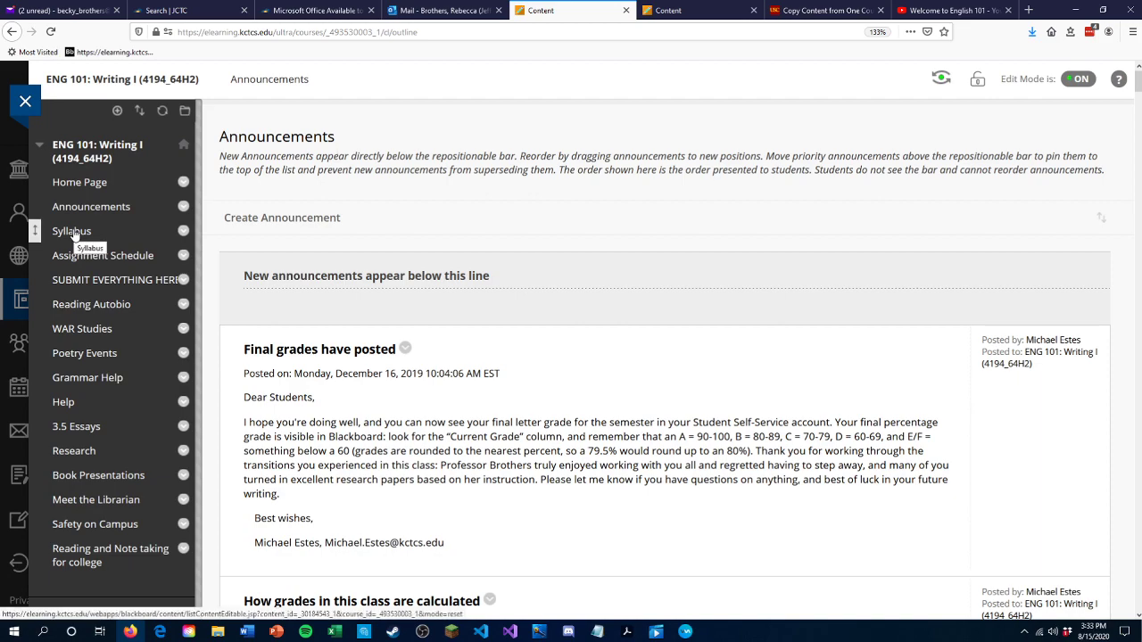
{"action": "left_click", "coordinate": [684, 12]}
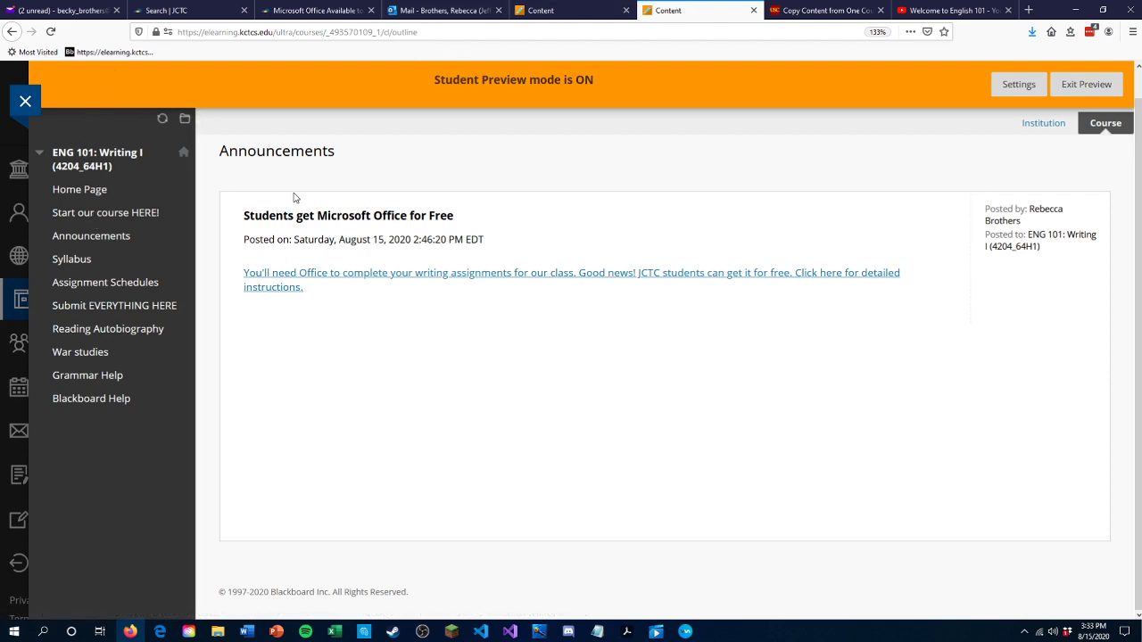
Open Syllabus Comp 101 Fall 2020.docx in Word from the course's Syllabus page.
{"action": "left_click", "coordinate": [87, 259]}
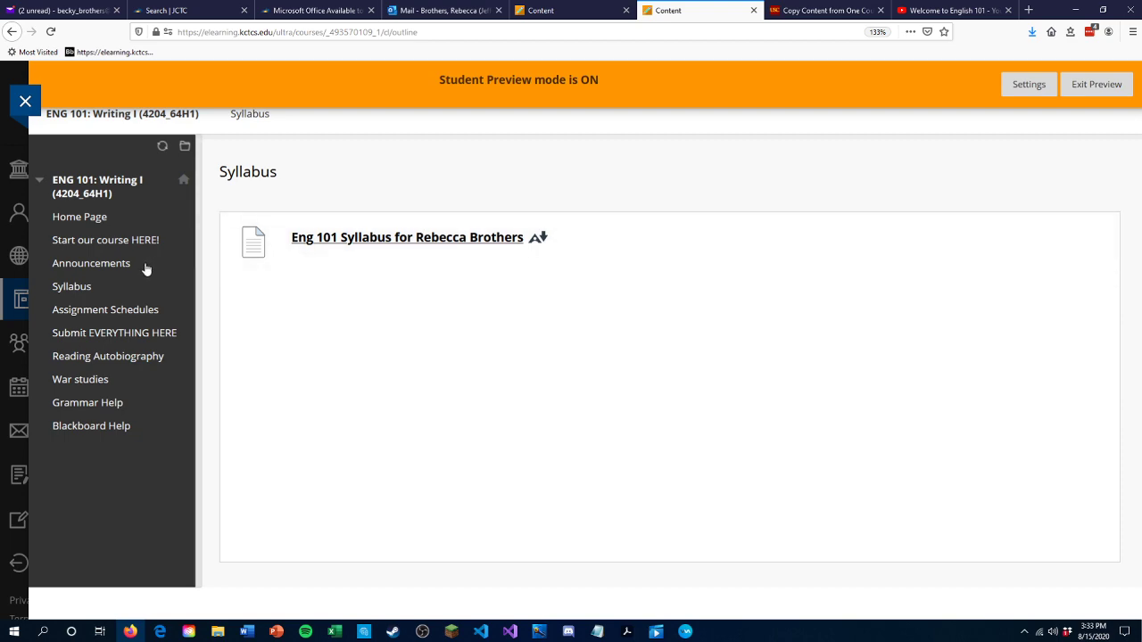
{"action": "left_click", "coordinate": [333, 246]}
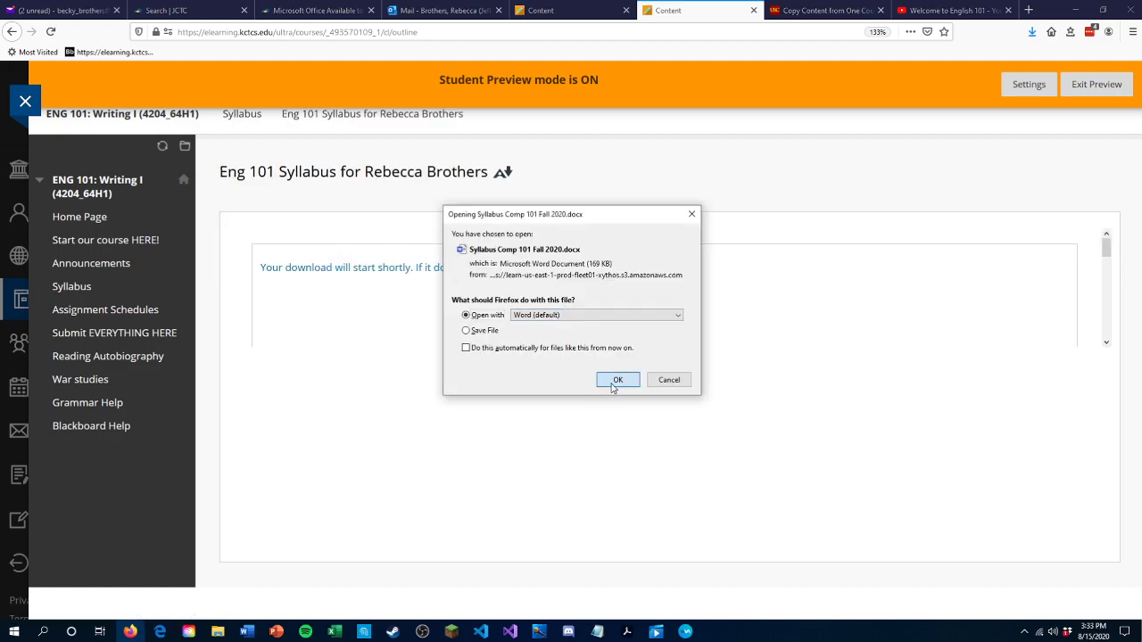
{"action": "left_click", "coordinate": [618, 380]}
Dismiss Word's warning, discard the recovered files, and scroll back to page 1.
{"action": "left_click", "coordinate": [577, 349]}
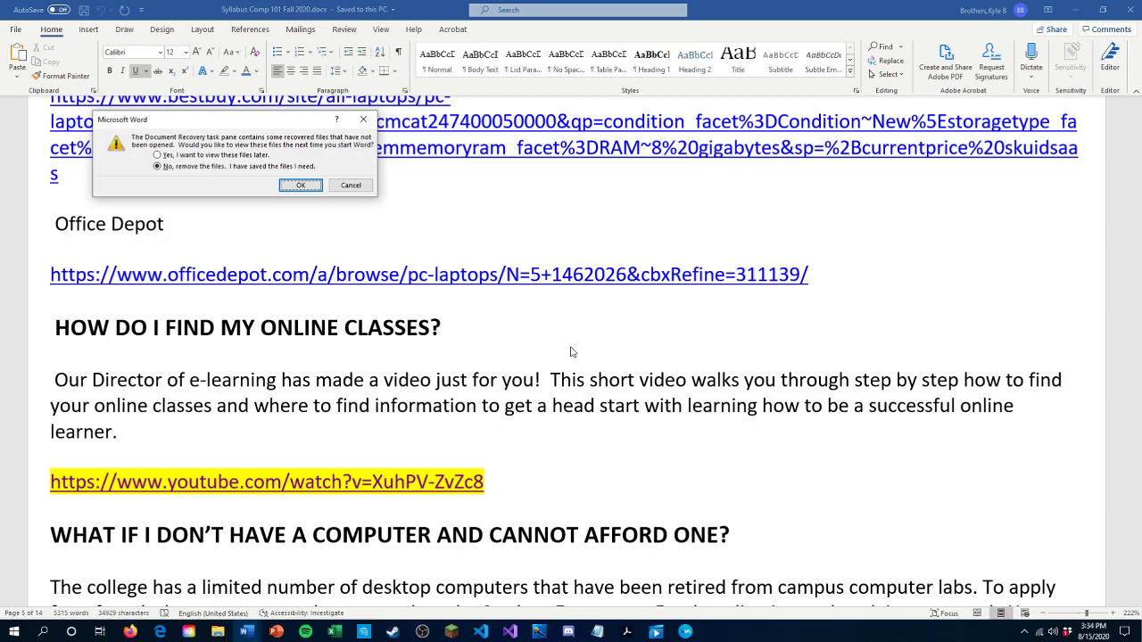
{"action": "left_click", "coordinate": [314, 189]}
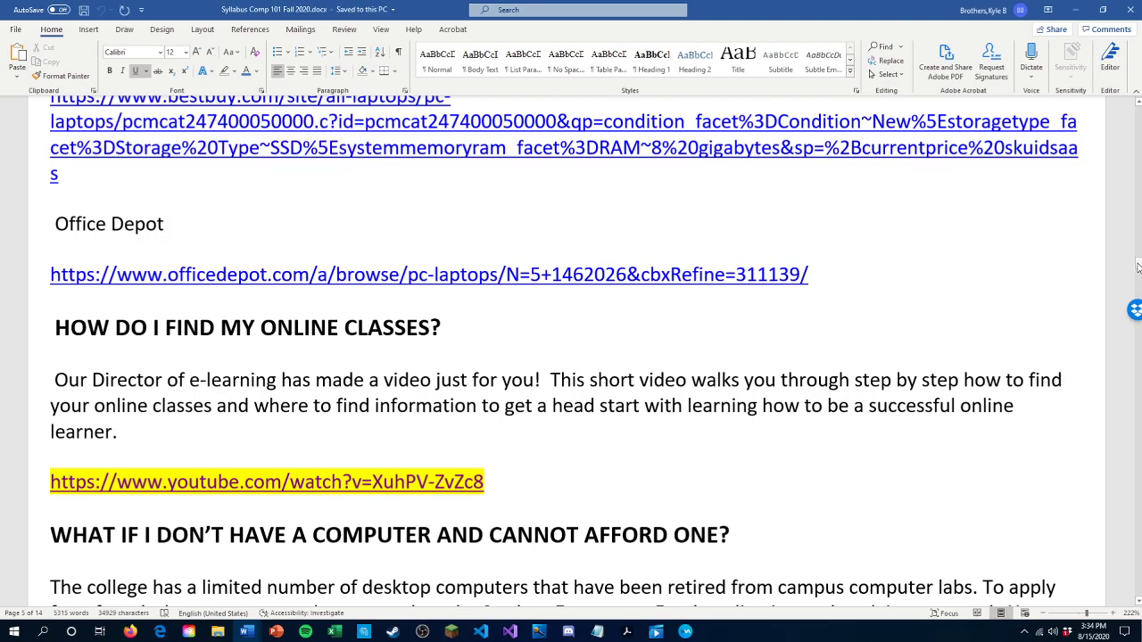
{"action": "left_click_drag", "start_coordinate": [1137, 265], "coordinate": [1137, 103]}
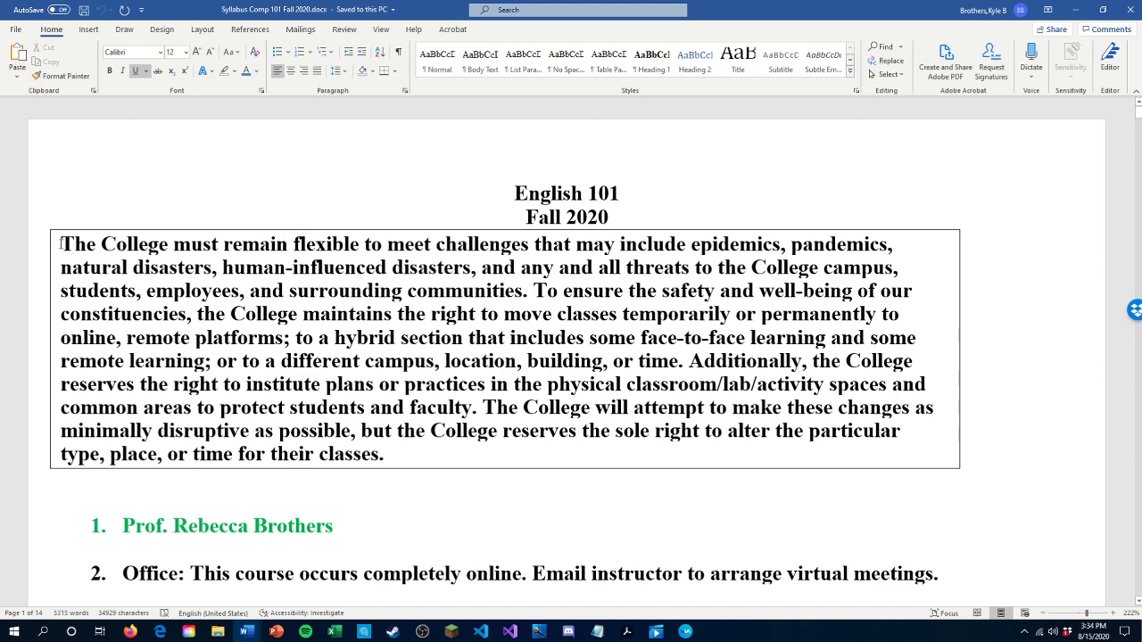
{"action": "left_click_drag", "start_coordinate": [61, 246], "coordinate": [423, 491]}
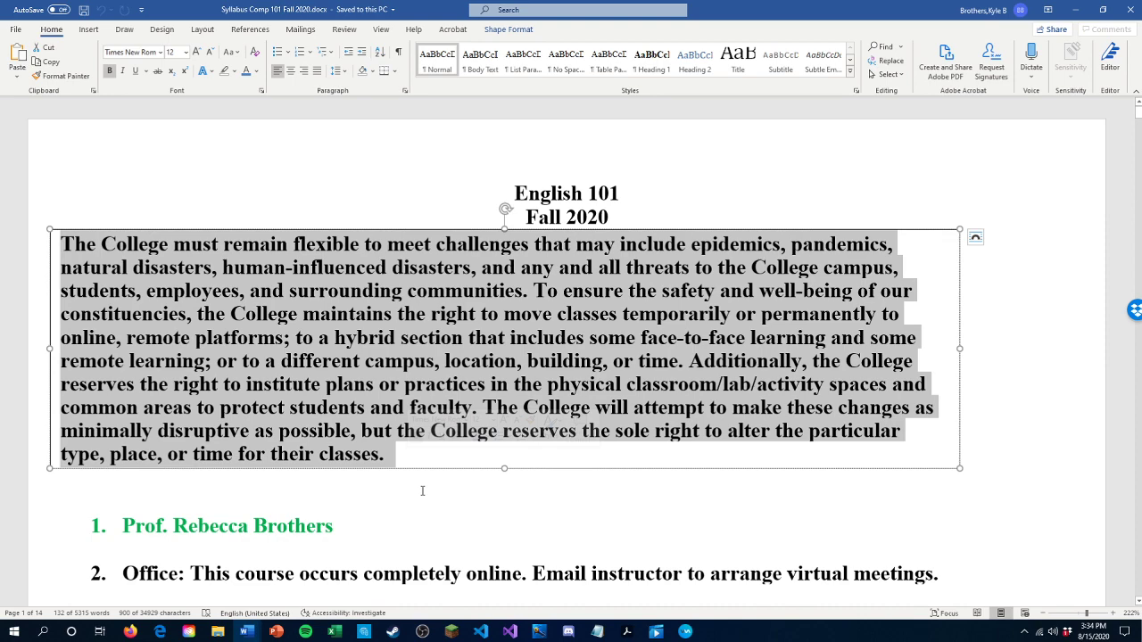
{"action": "left_click", "coordinate": [423, 491]}
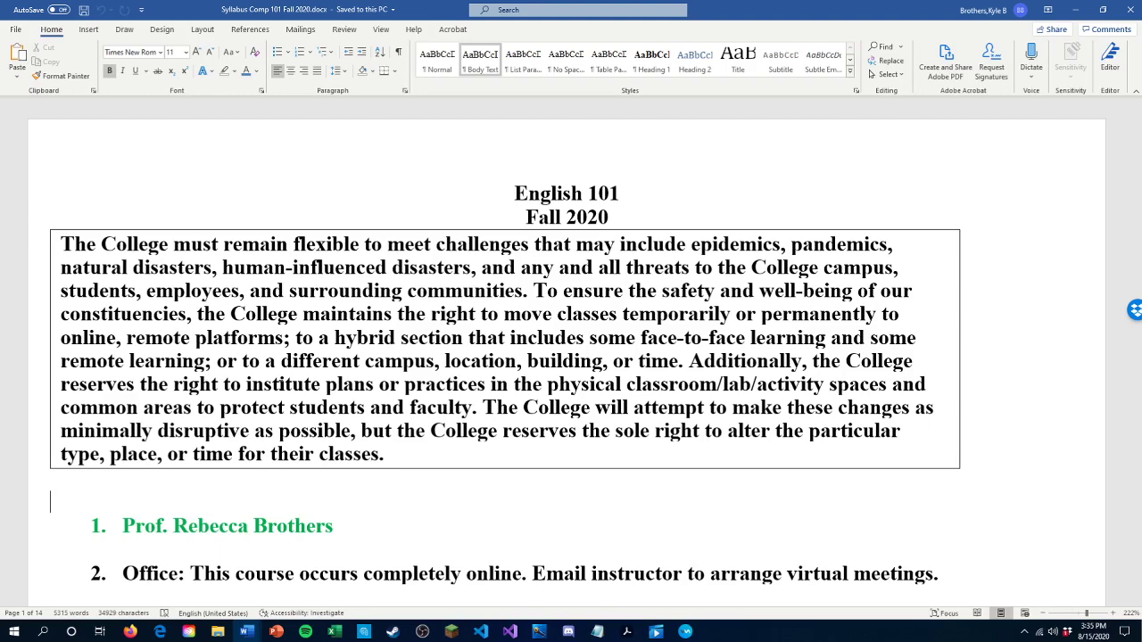
{"action": "left_click", "coordinate": [399, 457]}
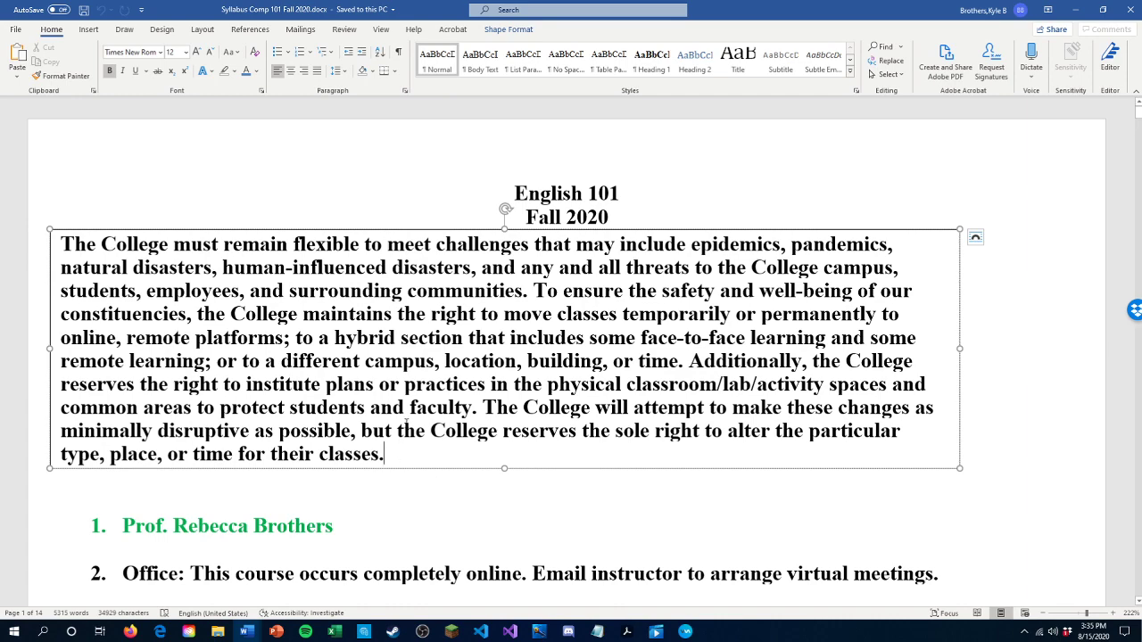
{"action": "scroll", "coordinate": [406, 423], "scroll_direction": "down", "scroll_amount": 5}
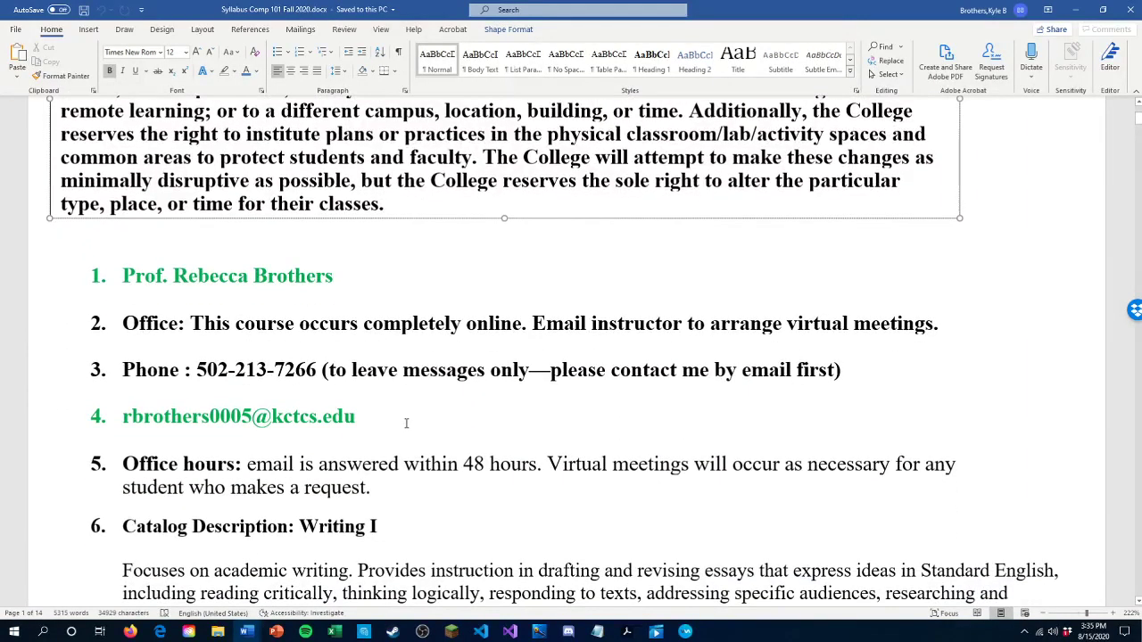
{"action": "scroll", "coordinate": [406, 422], "scroll_direction": "down", "scroll_amount": 2}
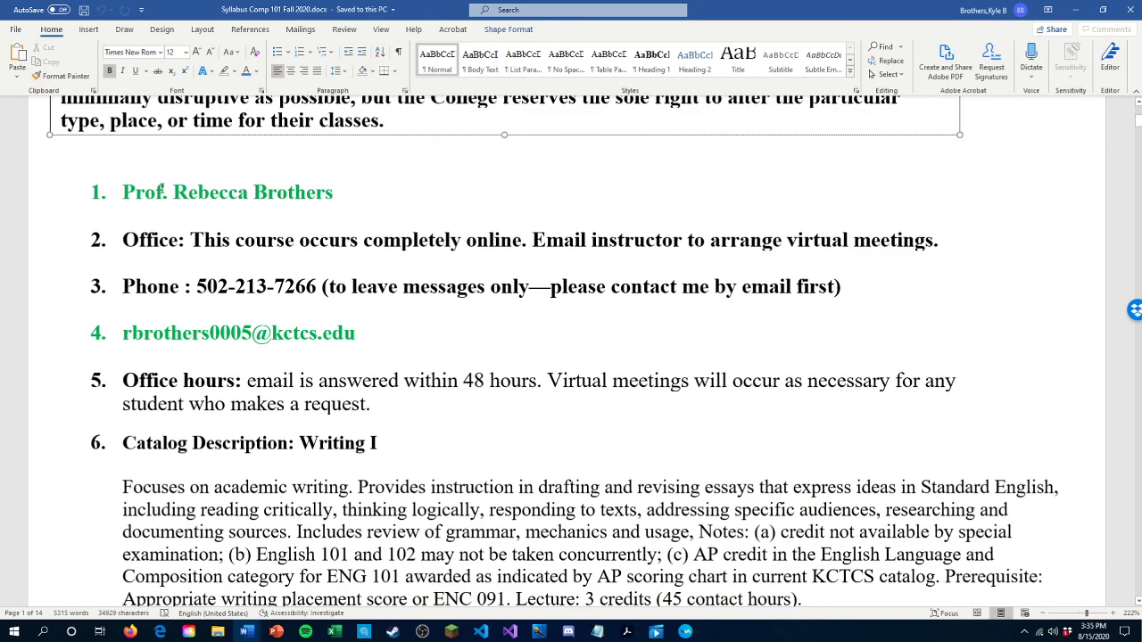
{"action": "left_click_drag", "start_coordinate": [162, 190], "coordinate": [339, 193]}
{"action": "left_click", "coordinate": [295, 203]}
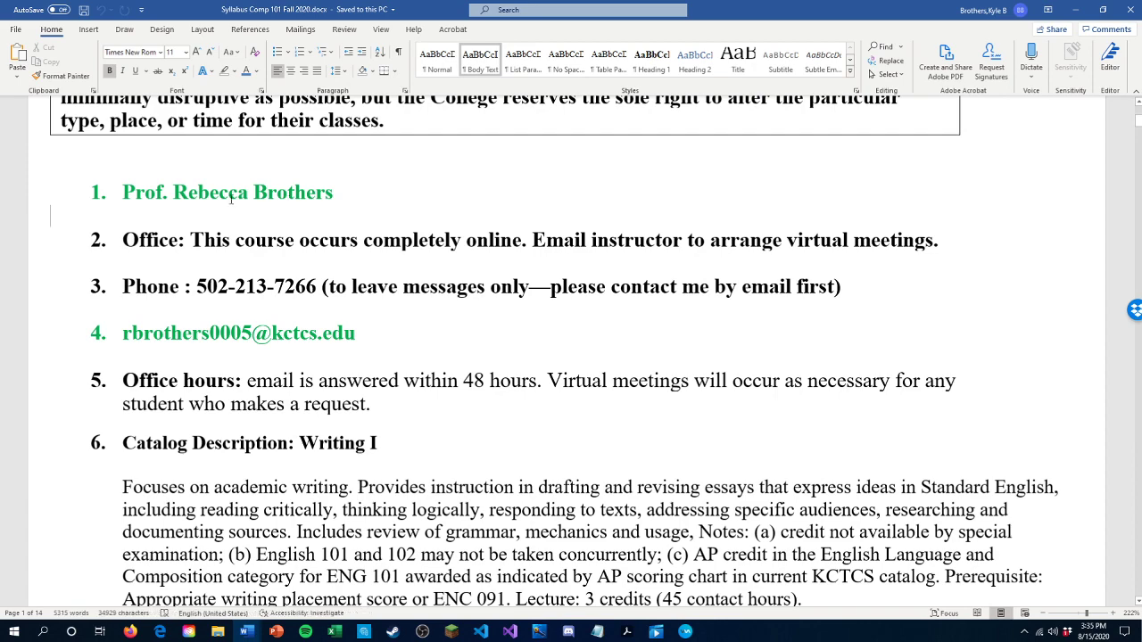
{"action": "left_click_drag", "start_coordinate": [174, 193], "coordinate": [317, 202]}
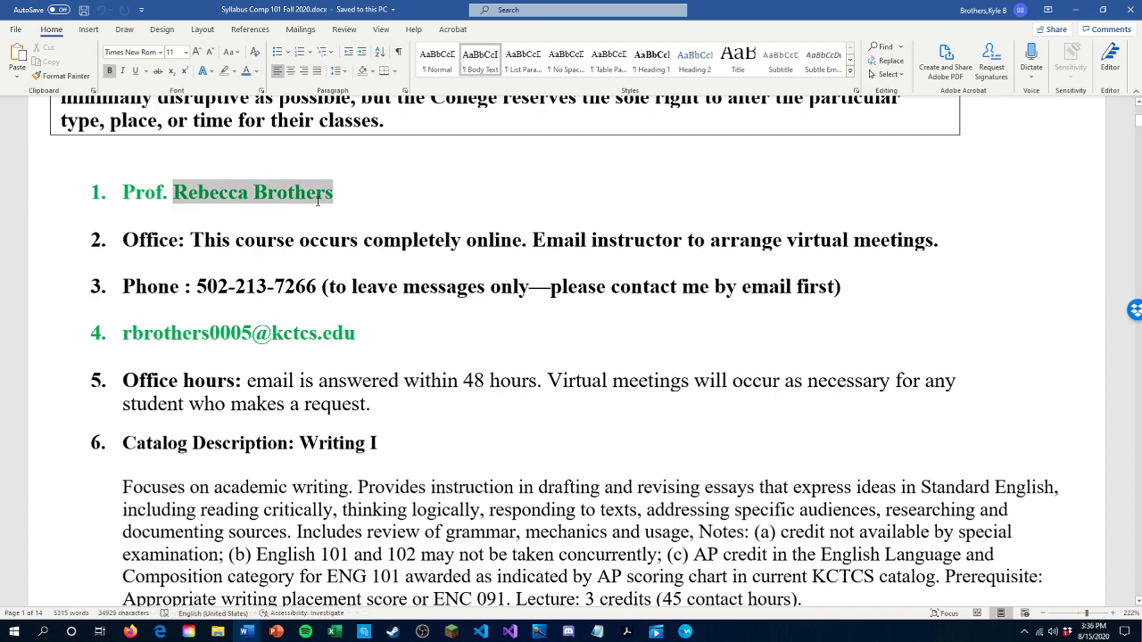
{"action": "left_click", "coordinate": [313, 213]}
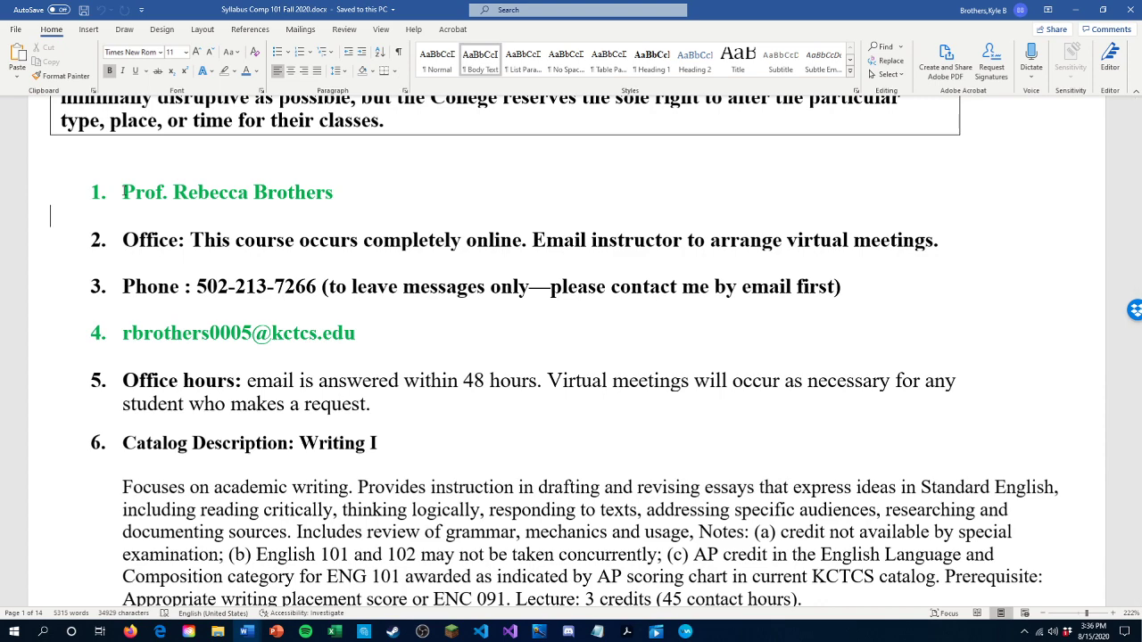
{"action": "left_click_drag", "start_coordinate": [122, 192], "coordinate": [307, 202]}
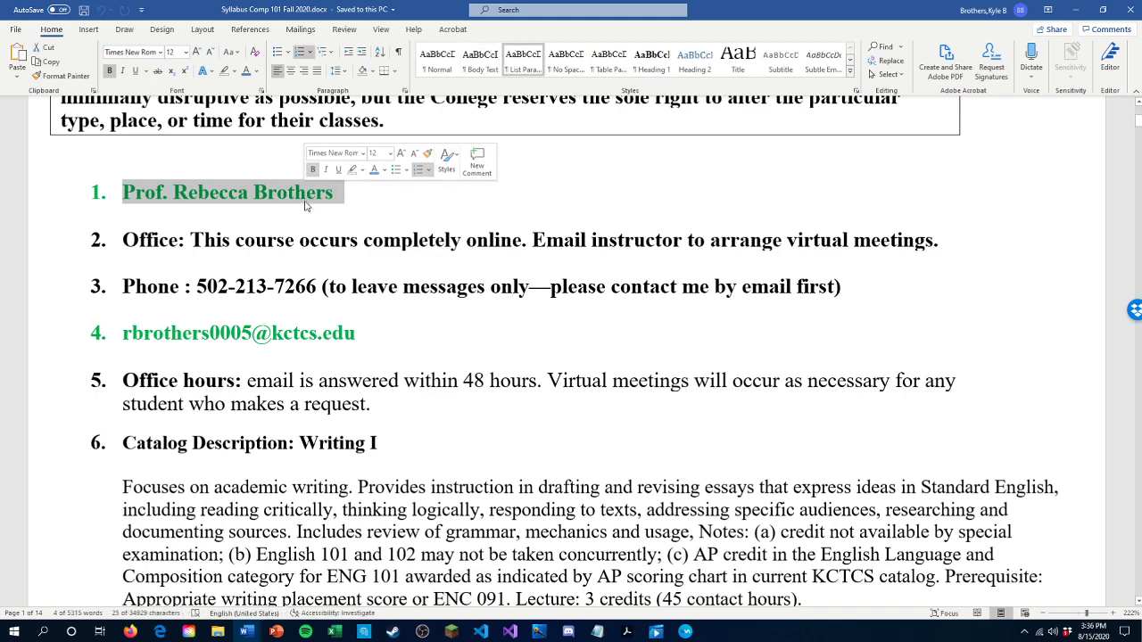
{"action": "left_click", "coordinate": [305, 205]}
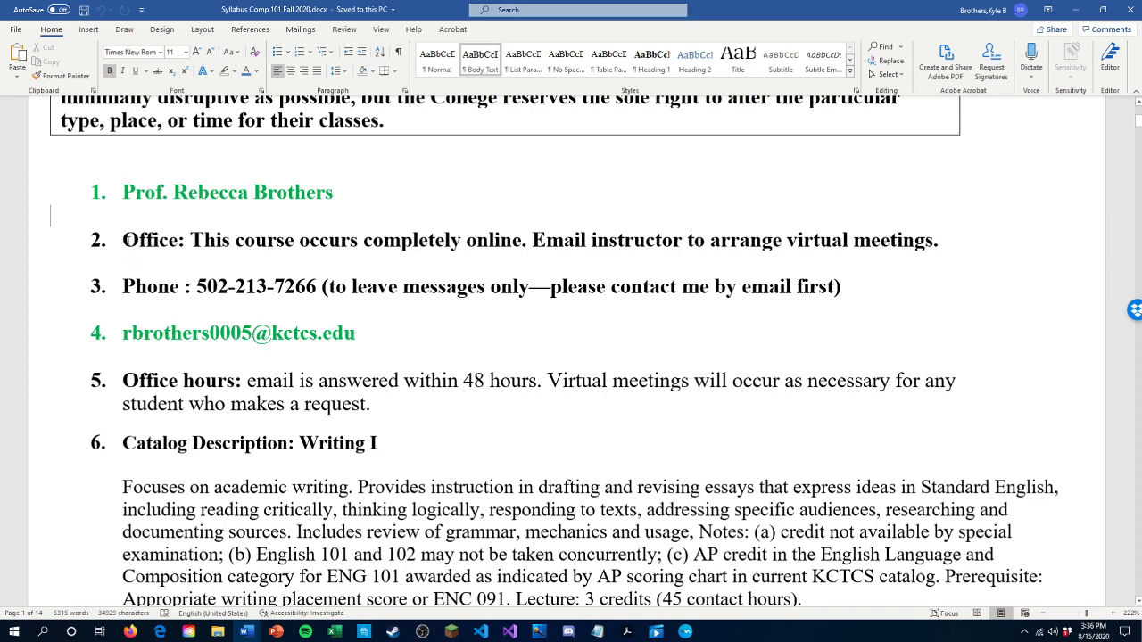
{"action": "left_click_drag", "start_coordinate": [122, 241], "coordinate": [180, 247]}
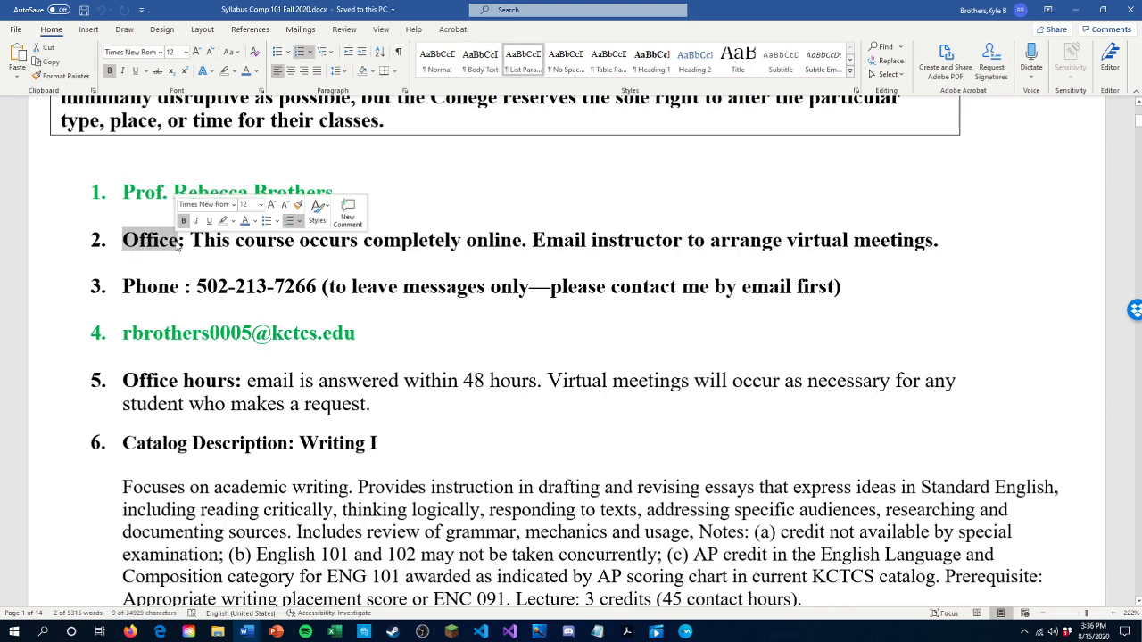